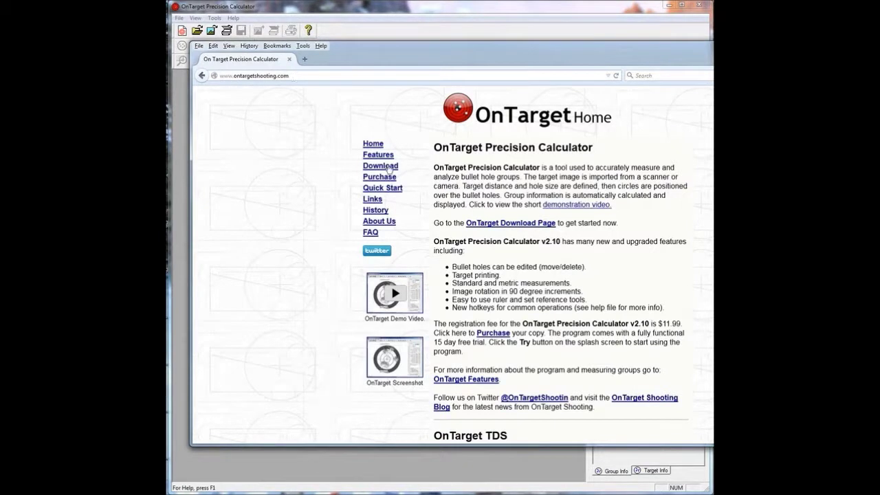
# Close the Firefox window showing the OnTarget homepage to return to the empty calculator
pyautogui.hotkey('alt', 'F4')
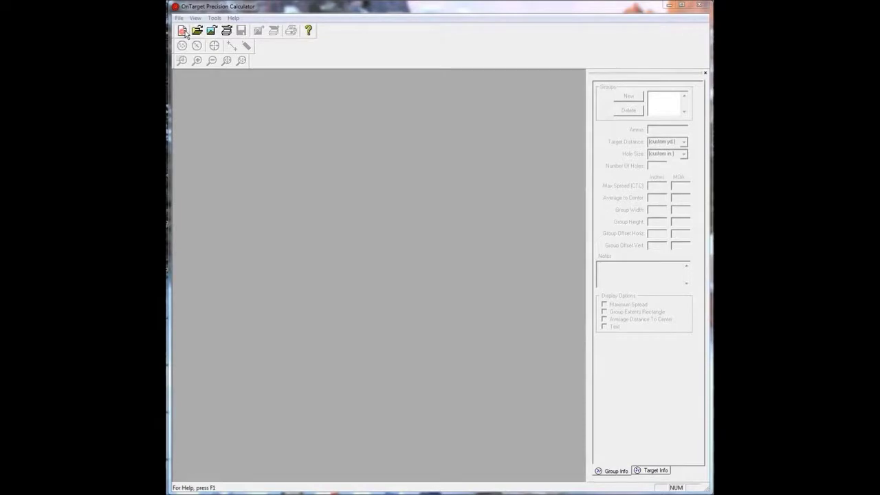
# Create a new document and import the target photo 20150129_130425.jpg with its ruler and bullet holes
pyautogui.click(183, 31)
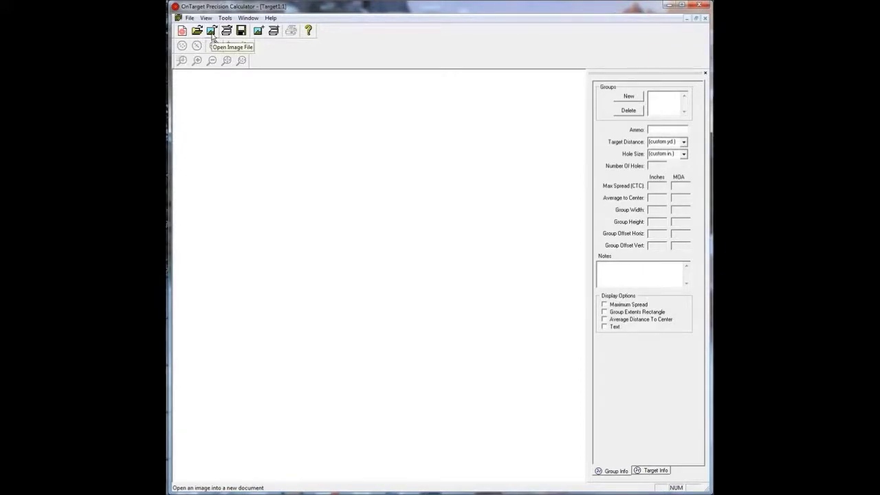
pyautogui.click(212, 32)
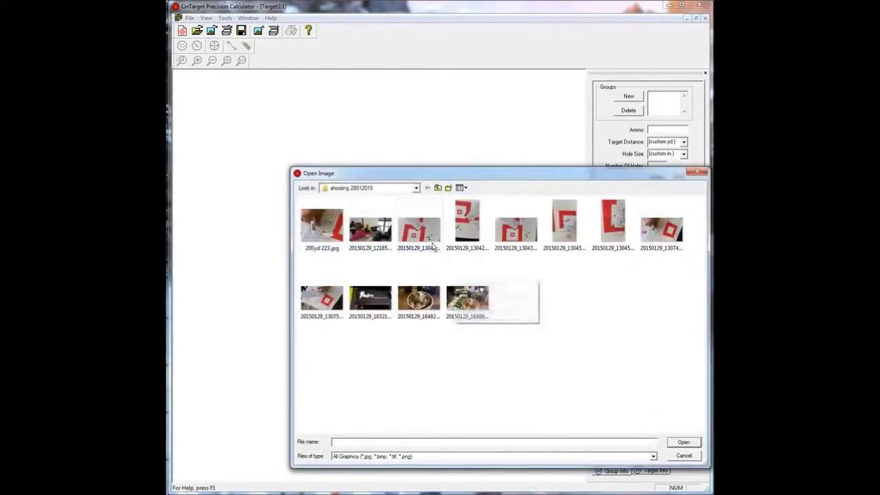
pyautogui.click(428, 239)
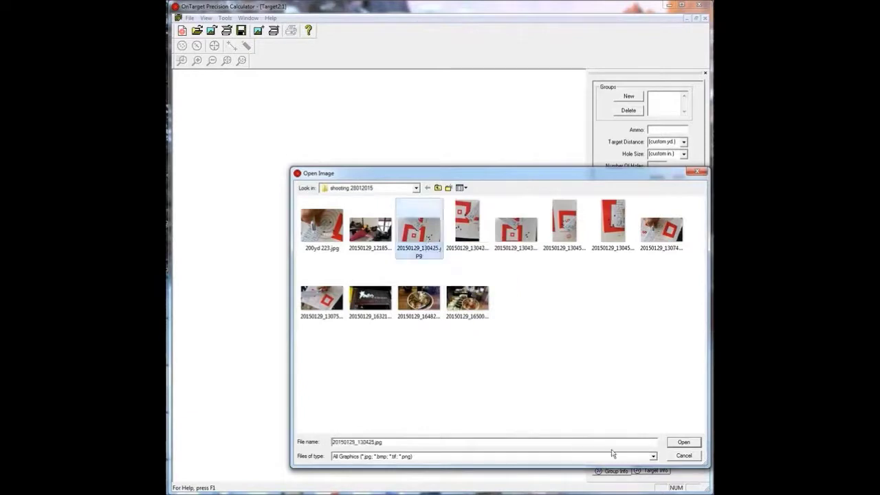
pyautogui.click(683, 444)
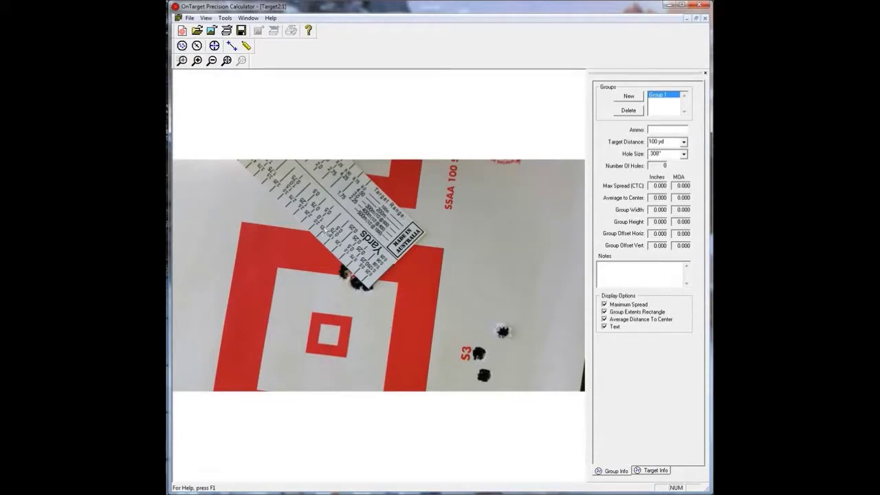
# Calibrate the scale with a 1-inch reference distance drawn between two points on the ruler
pyautogui.click(233, 47)
pyautogui.click(344, 261)
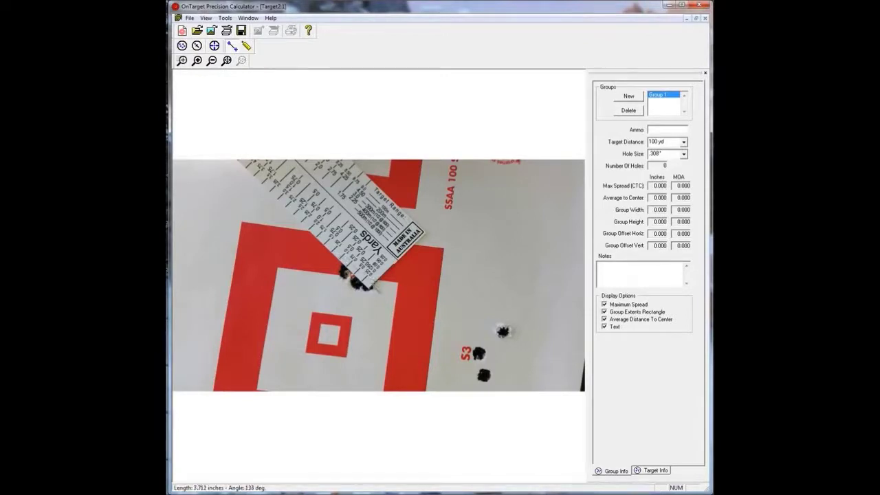
pyautogui.click(372, 283)
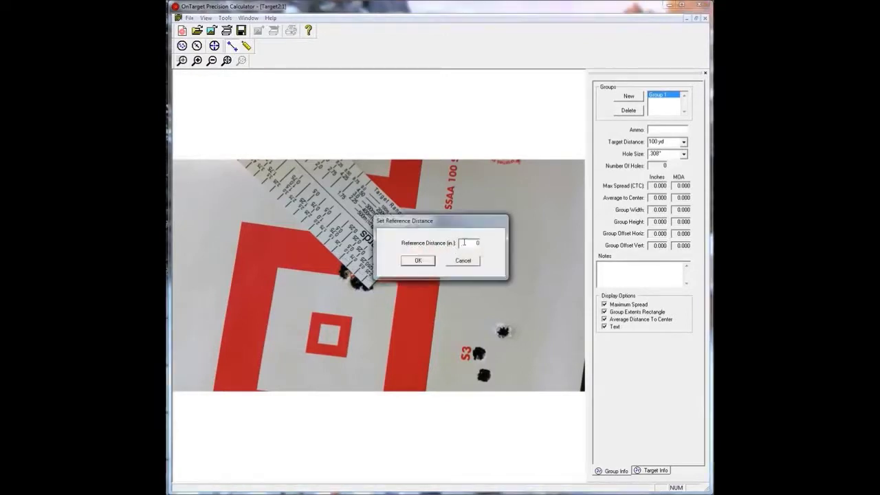
pyautogui.press('Return')
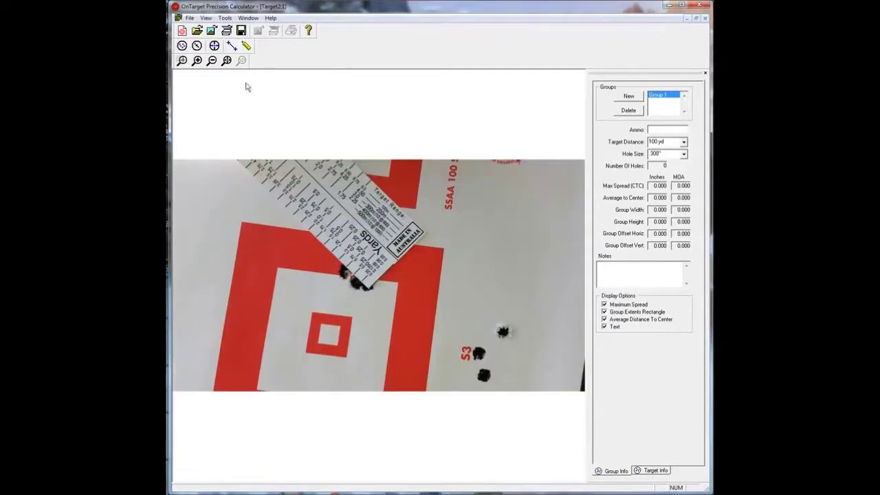
pyautogui.click(215, 45)
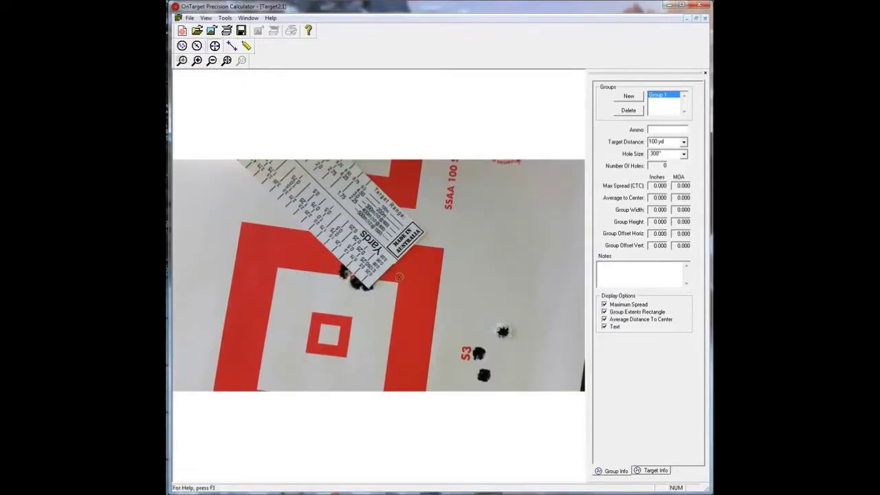
# Mark the aim point and three upper-group holes, giving 0.635" (0.606 MOA) max spread, 0.539" × 0.335"
pyautogui.click(397, 282)
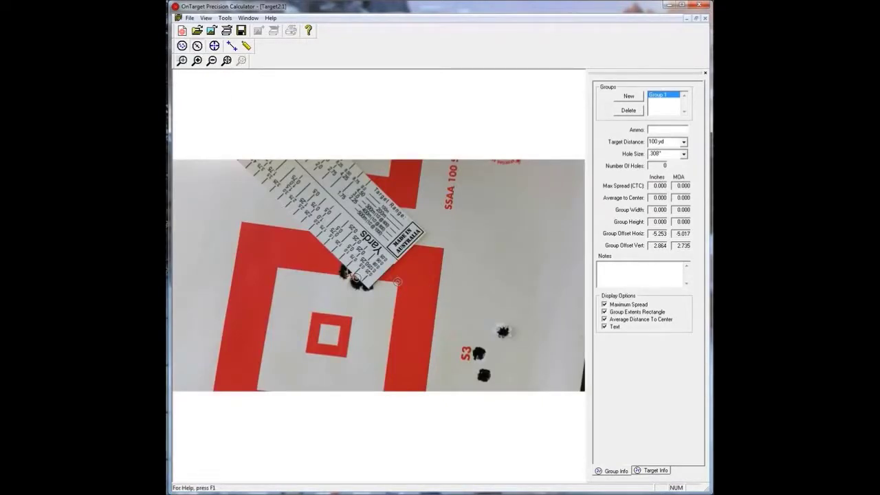
pyautogui.click(365, 295)
pyautogui.click(354, 279)
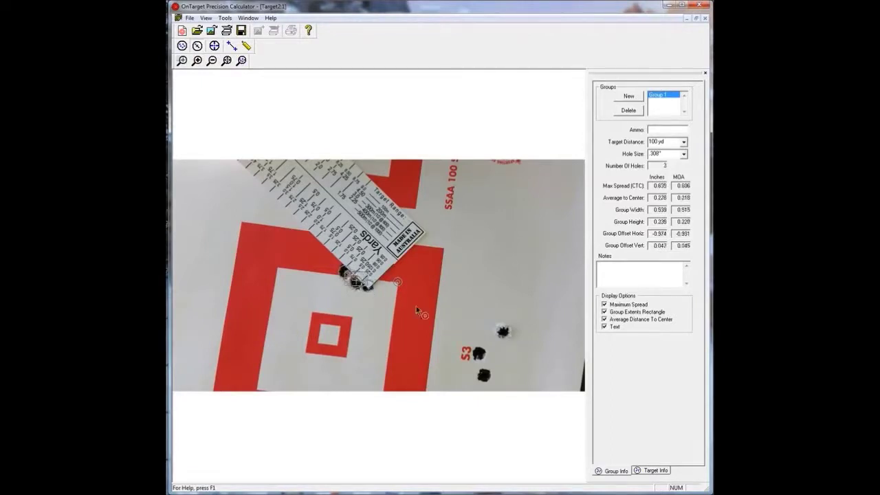
pyautogui.click(364, 285)
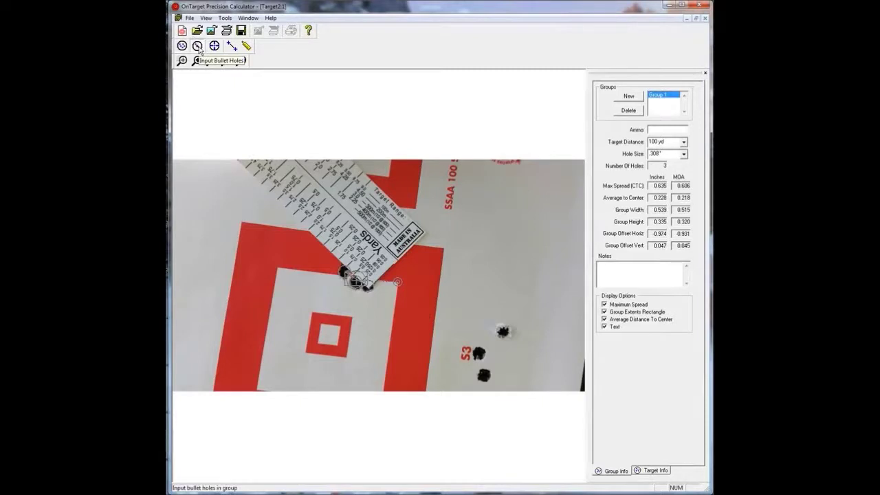
pyautogui.click(197, 46)
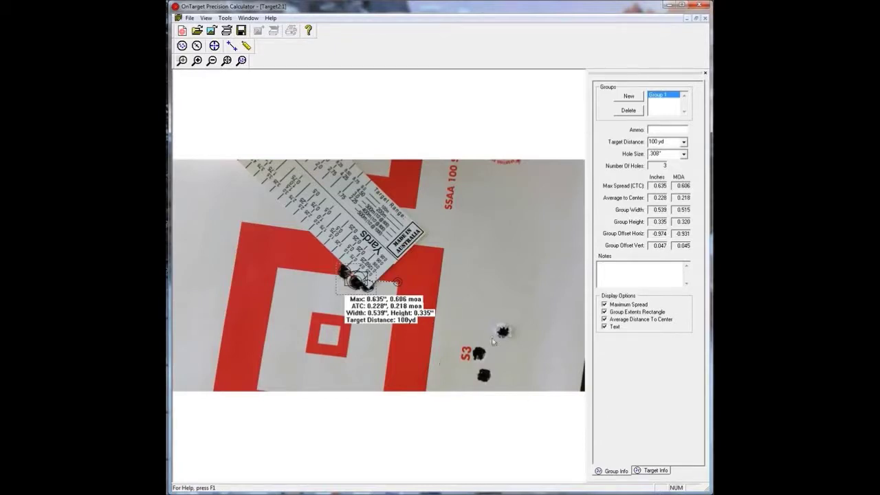
# Add a second shot group, keeping target distance at 100 yd and the existing hole size
pyautogui.click(628, 97)
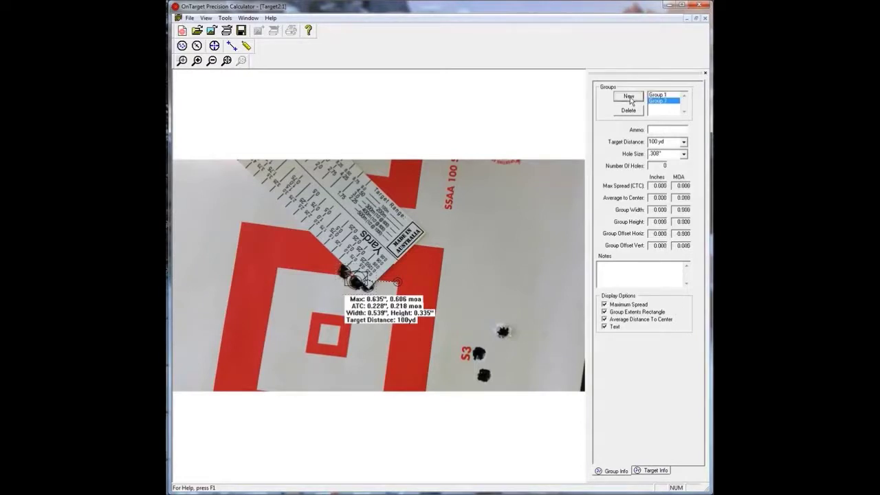
pyautogui.click(684, 143)
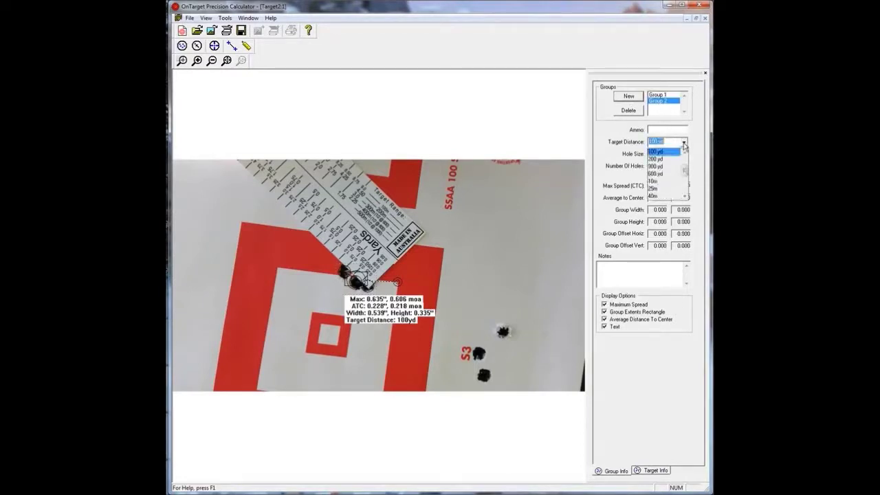
pyautogui.click(683, 143)
pyautogui.click(684, 154)
pyautogui.click(684, 154)
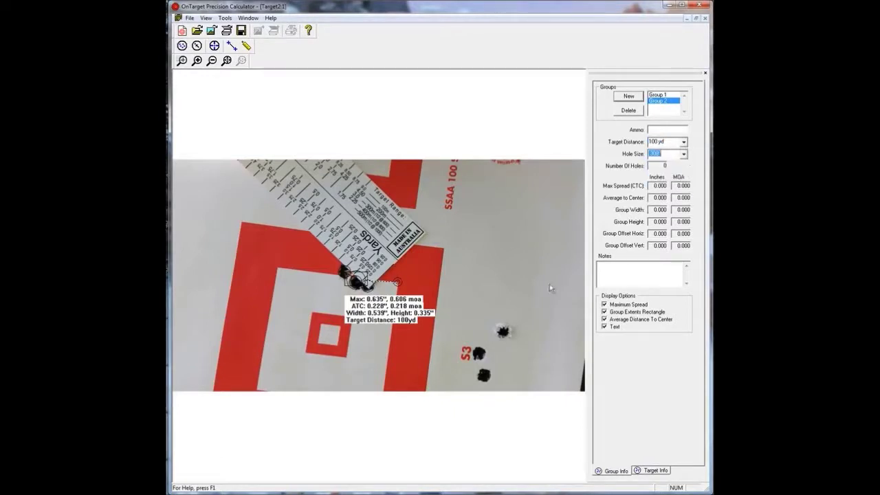
# Mark Group 2's aim point and three holes near S3, giving 1.065" (1.018 MOA) max spread
pyautogui.click(218, 50)
pyautogui.click(466, 352)
pyautogui.click(198, 46)
pyautogui.click(485, 375)
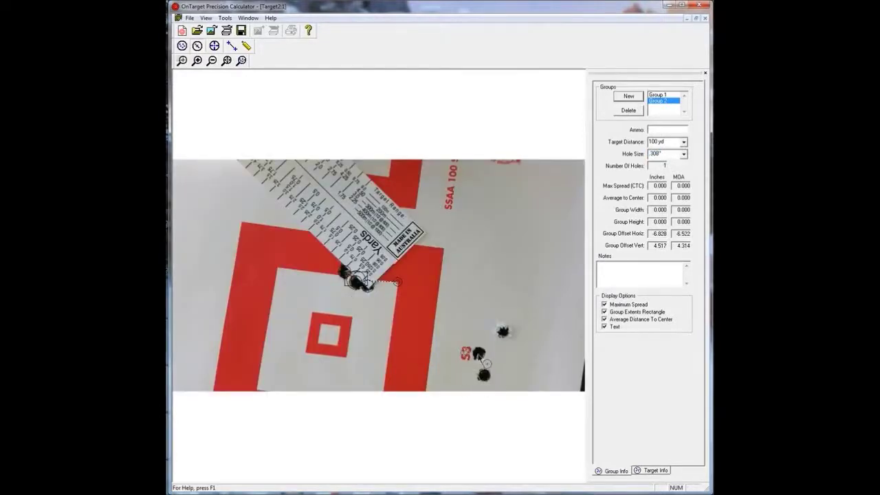
pyautogui.click(479, 353)
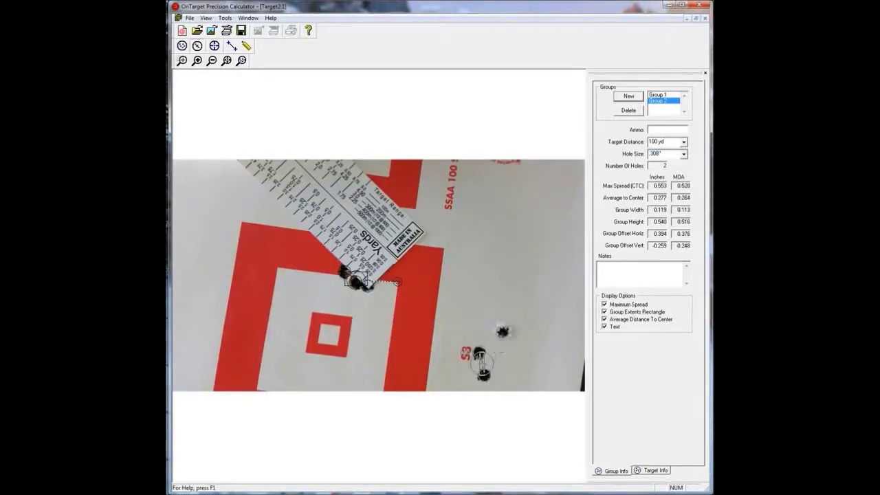
pyautogui.click(503, 331)
pyautogui.rightClick(521, 358)
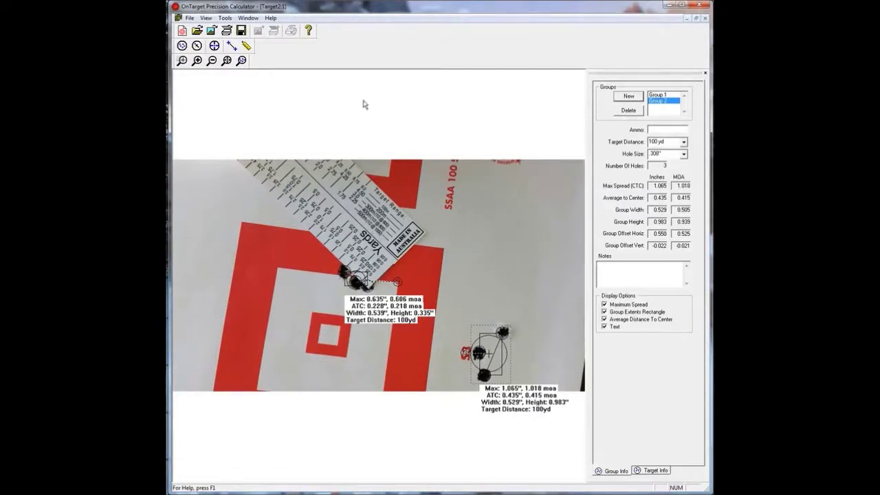
# Export the two-group annotated target as the JPEG target1.jpg in the shooting 28012015 folder
pyautogui.click(189, 19)
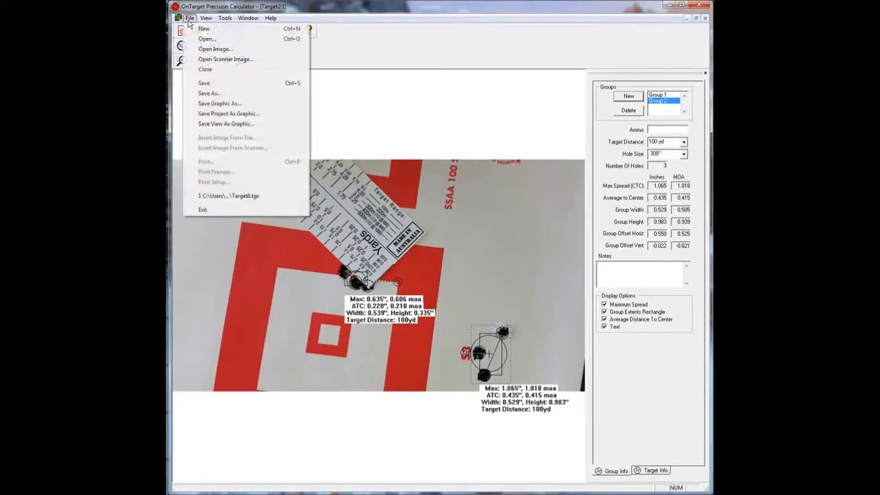
pyautogui.click(210, 105)
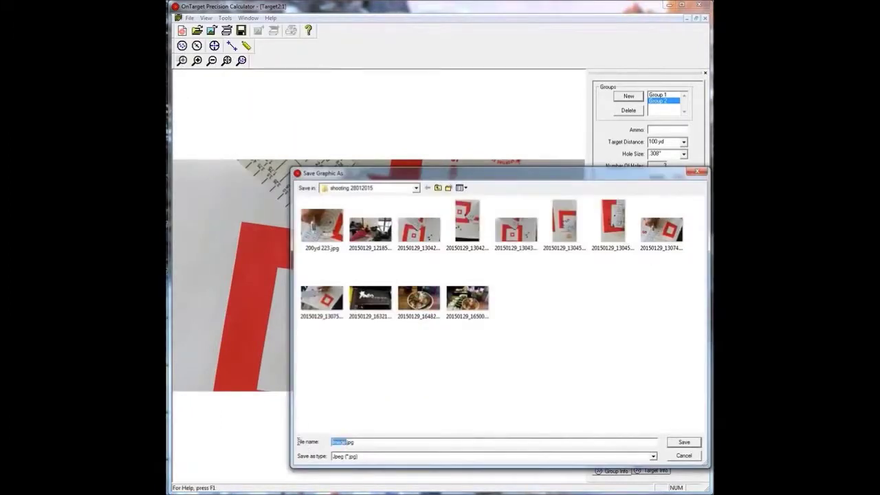
pyautogui.write('target1')
pyautogui.click(680, 444)
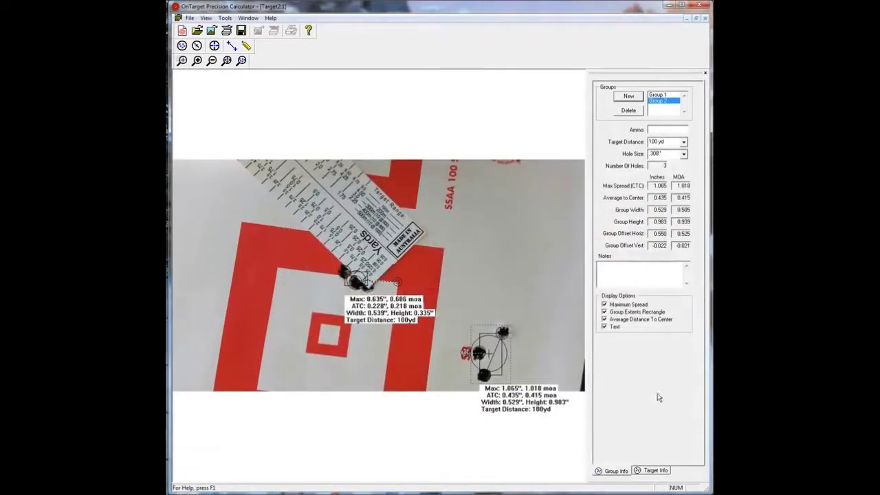